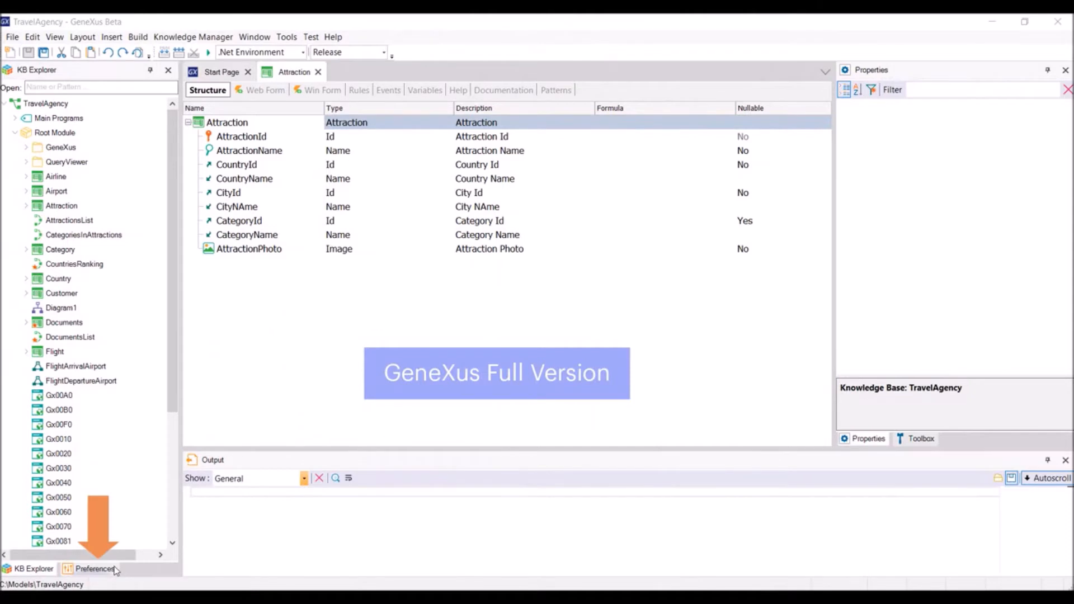
Step: Open the Preferences view, select the .Net Environment and expand its Back end
{"action": "left_click", "coordinate": [115, 569]}
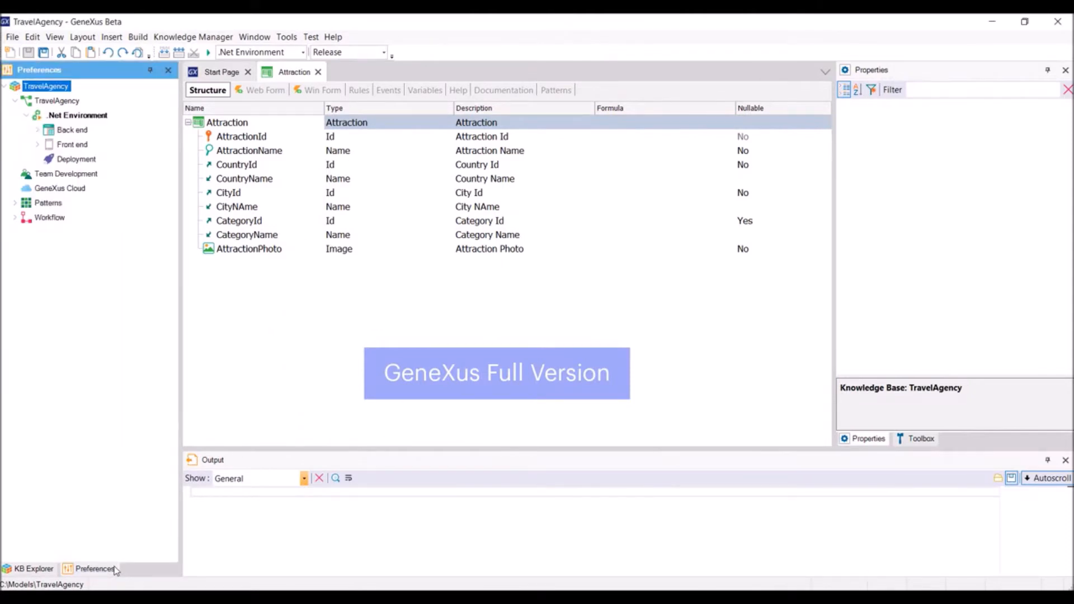
{"action": "left_click", "coordinate": [92, 118]}
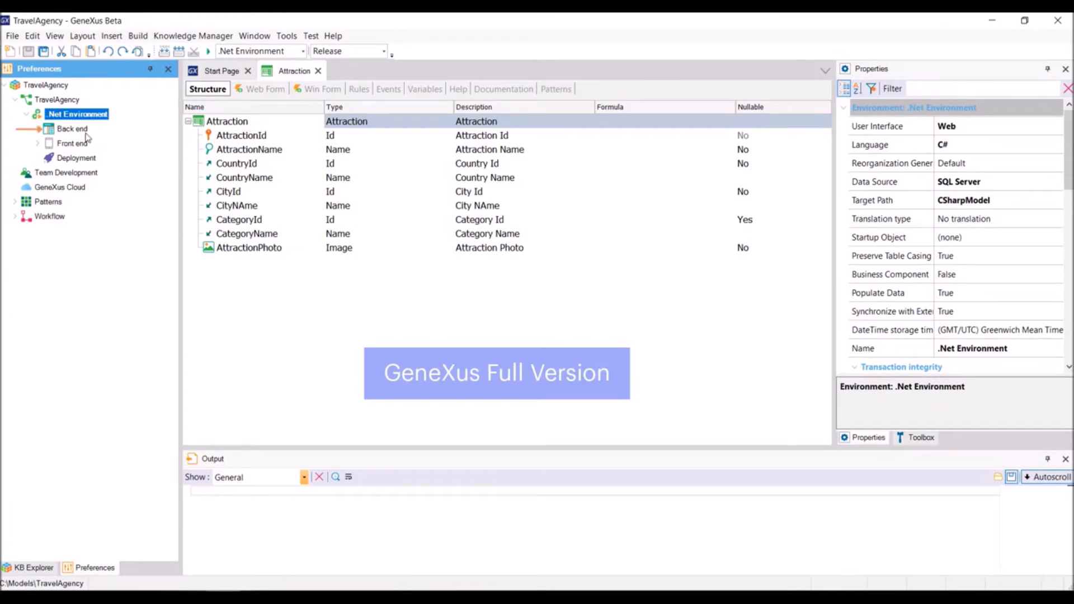
{"action": "double_click", "coordinate": [86, 132]}
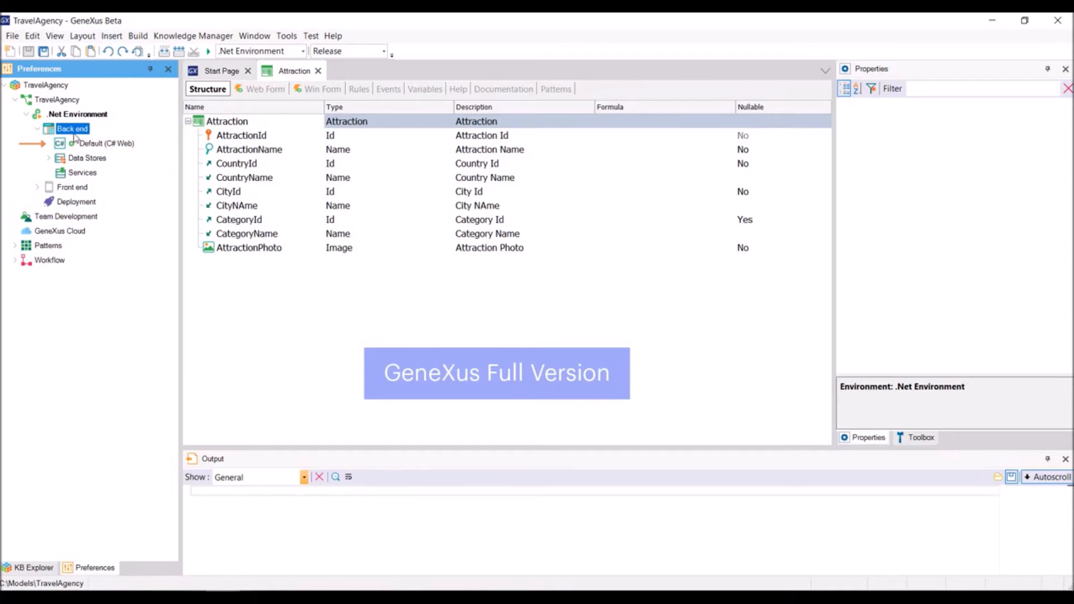
Step: Examine the Back end's generator, data store and services properties
{"action": "right_click", "coordinate": [74, 136]}
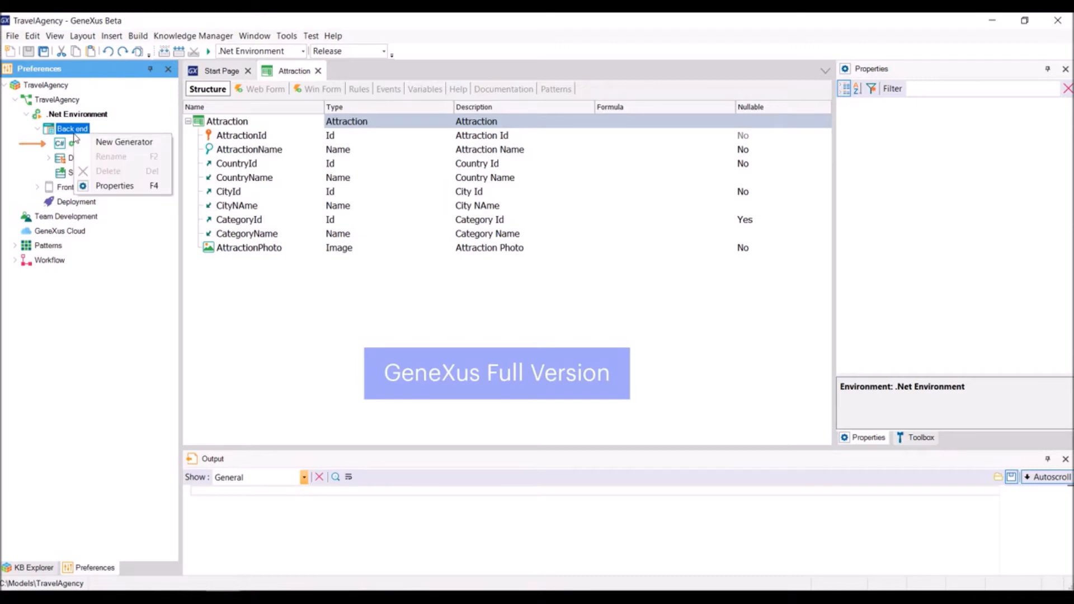
{"action": "left_click", "coordinate": [117, 143]}
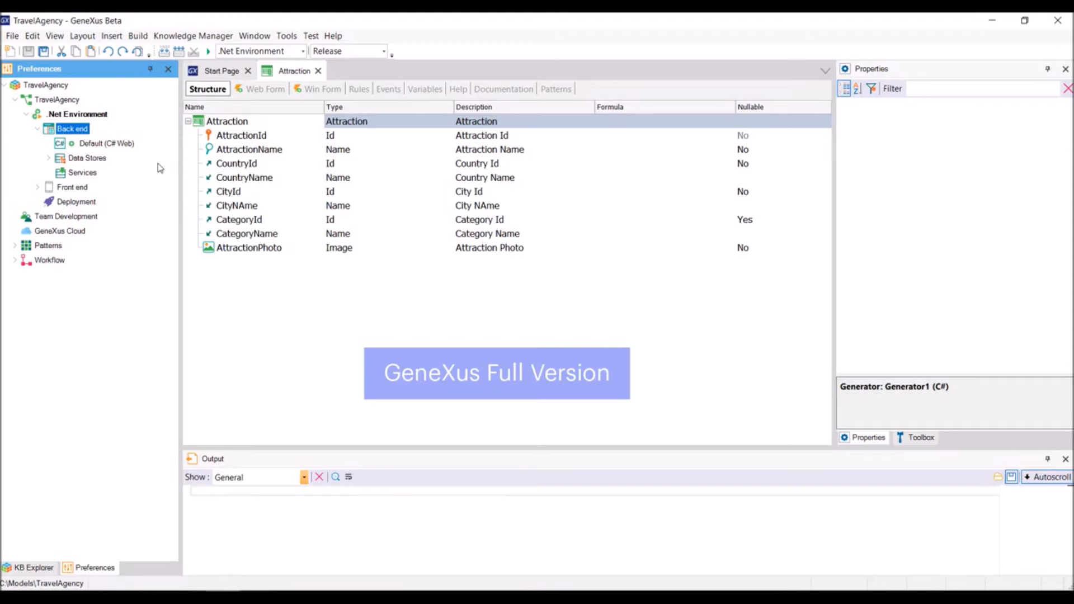
{"action": "left_click", "coordinate": [109, 145]}
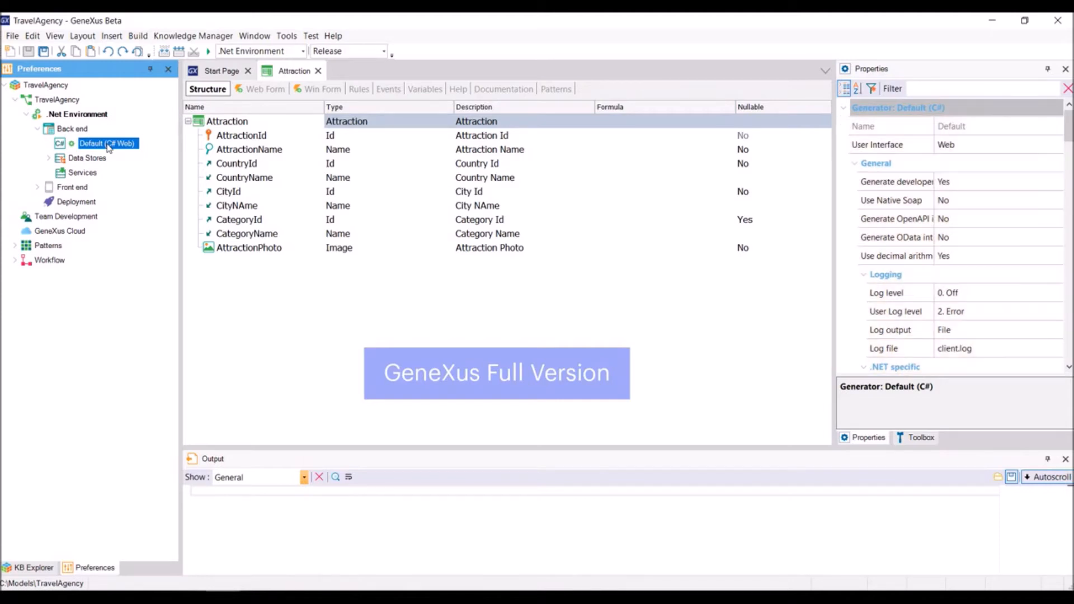
{"action": "left_click", "coordinate": [94, 159]}
{"action": "double_click", "coordinate": [94, 159]}
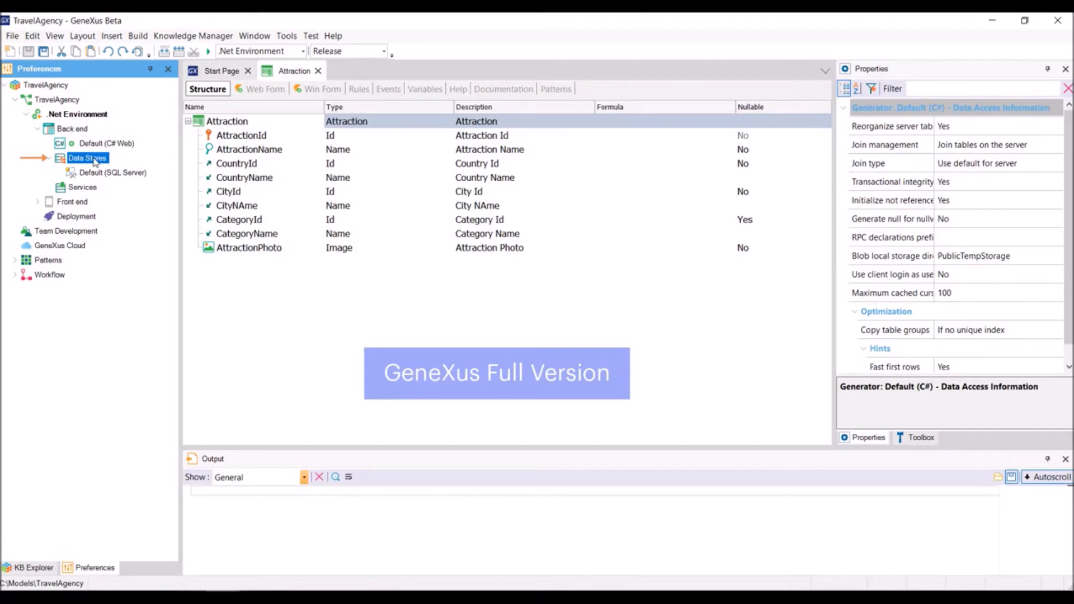
{"action": "left_click", "coordinate": [123, 176]}
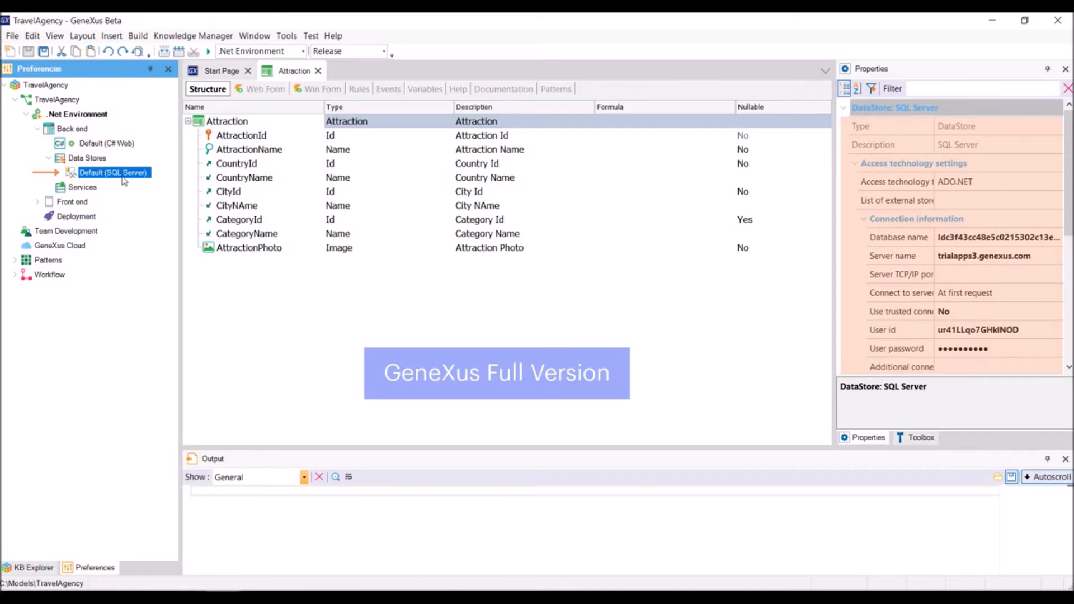
{"action": "left_click", "coordinate": [82, 188]}
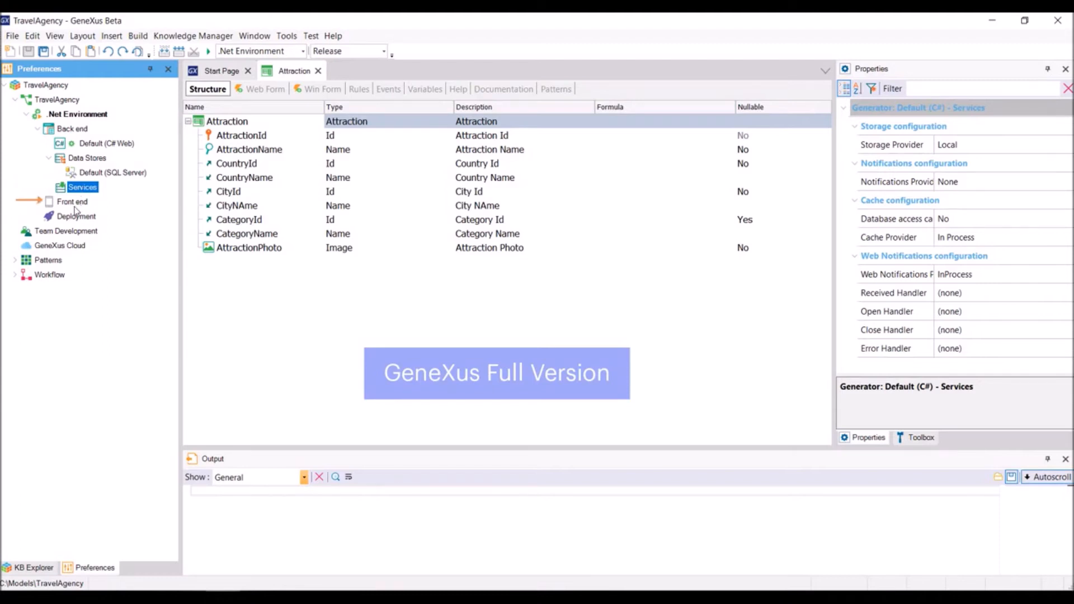
Step: Expand the Front end generators and select Deployment to review them
{"action": "left_click", "coordinate": [75, 207]}
{"action": "double_click", "coordinate": [75, 207]}
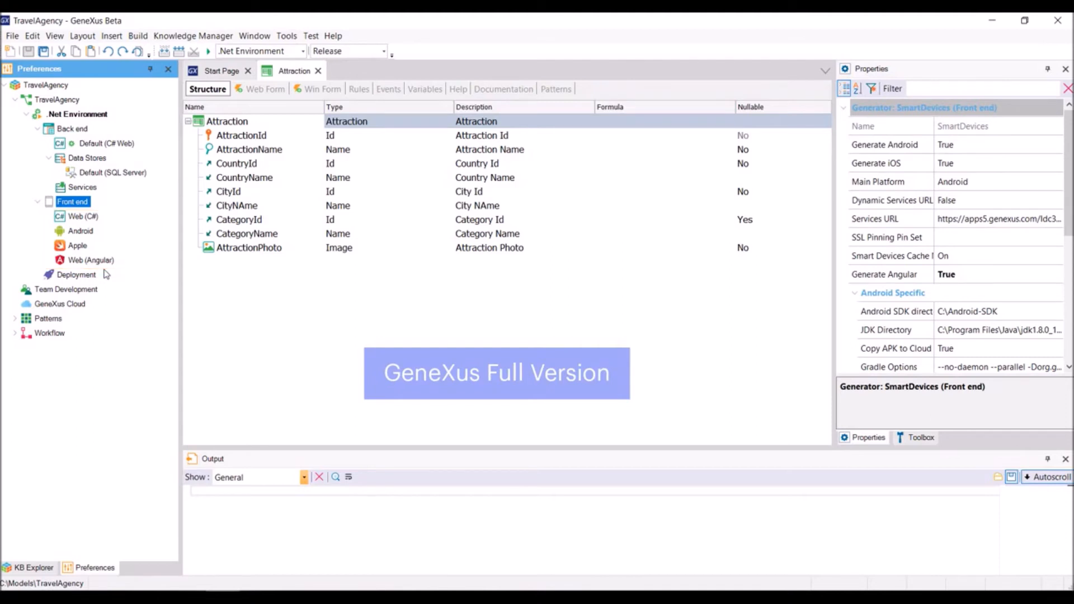
{"action": "left_click", "coordinate": [90, 277]}
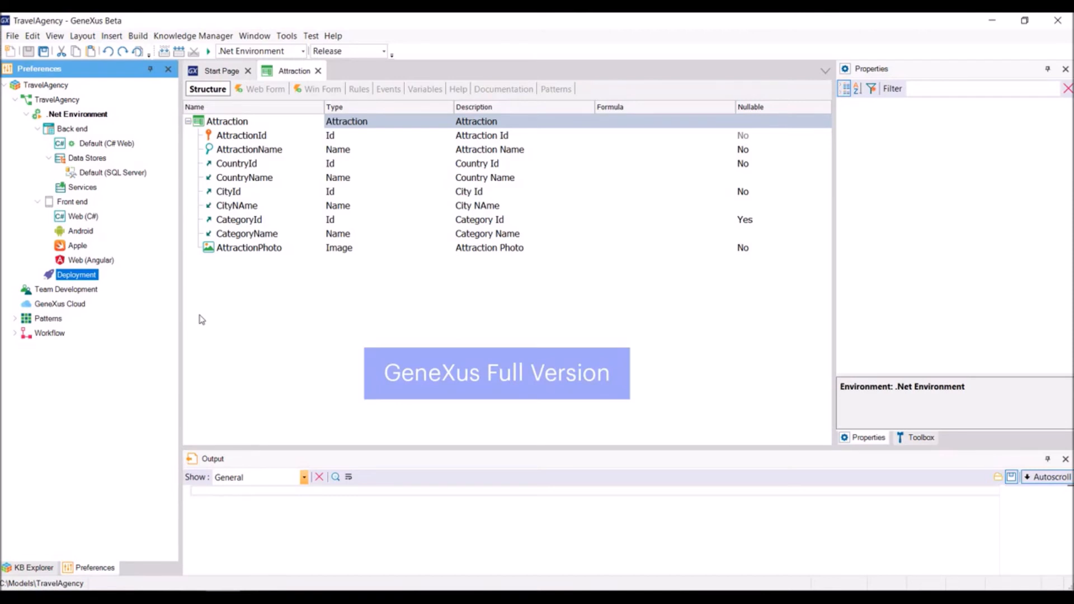
Step: Start a new environment from the .Net Environment and name it ProductionEnvironment
{"action": "left_click", "coordinate": [91, 121]}
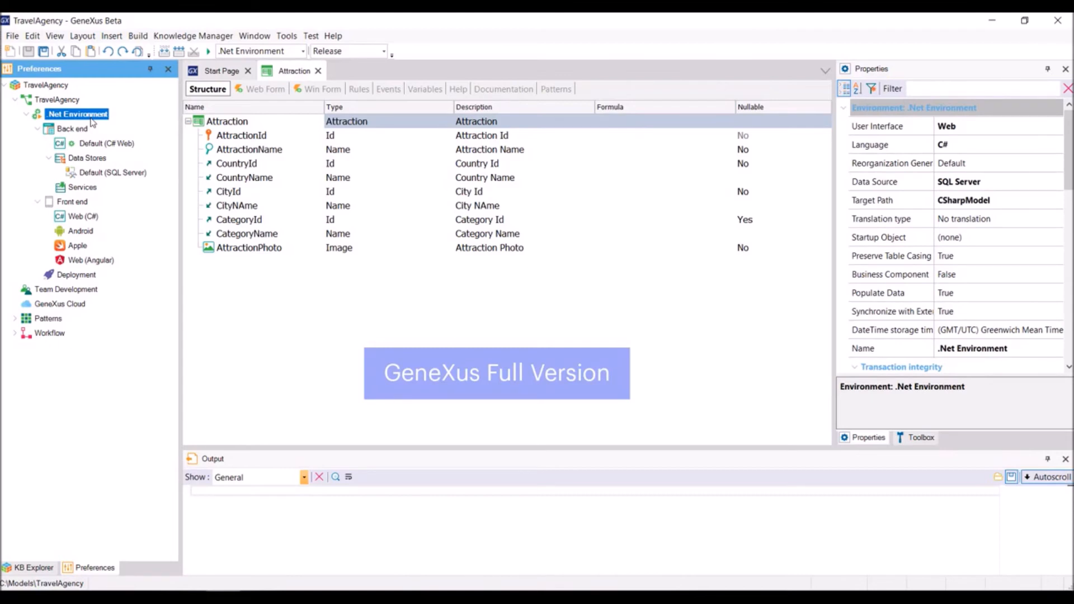
{"action": "right_click", "coordinate": [93, 122]}
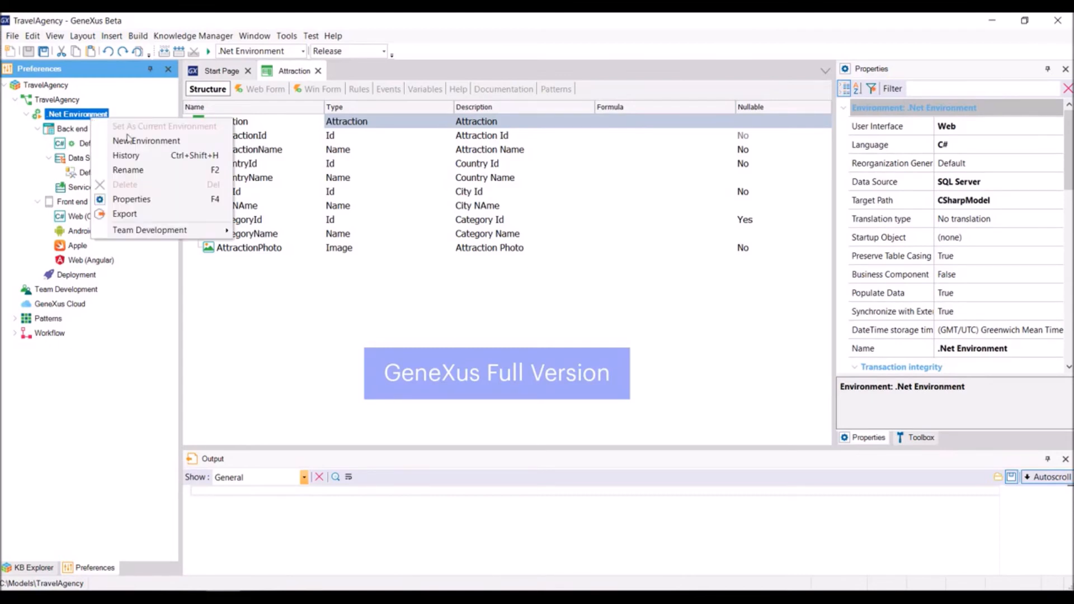
{"action": "left_click", "coordinate": [152, 145]}
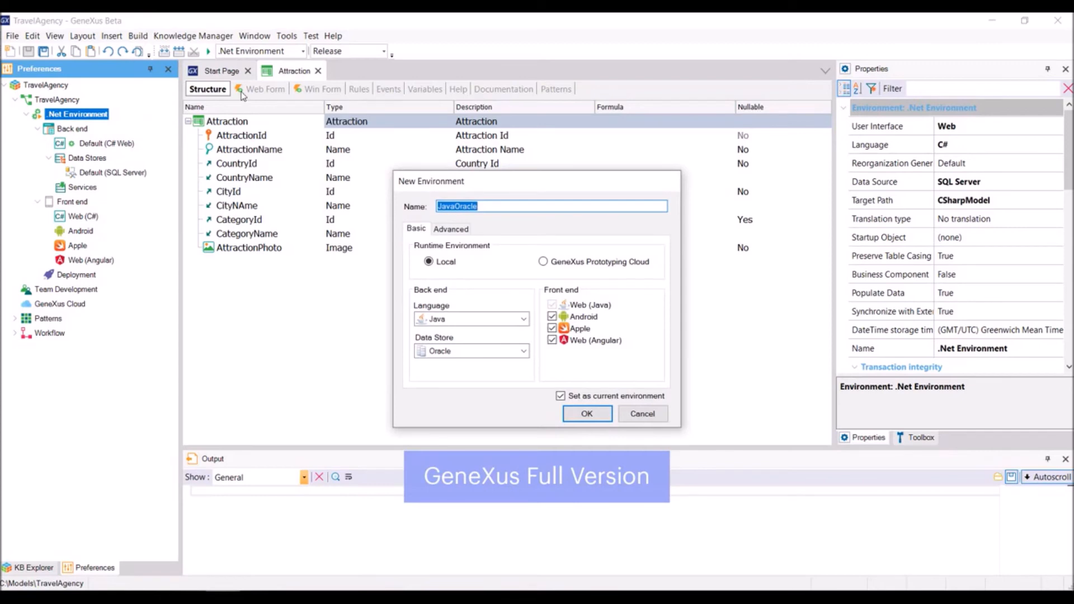
{"action": "type", "text": "ProductionEnvironment"}
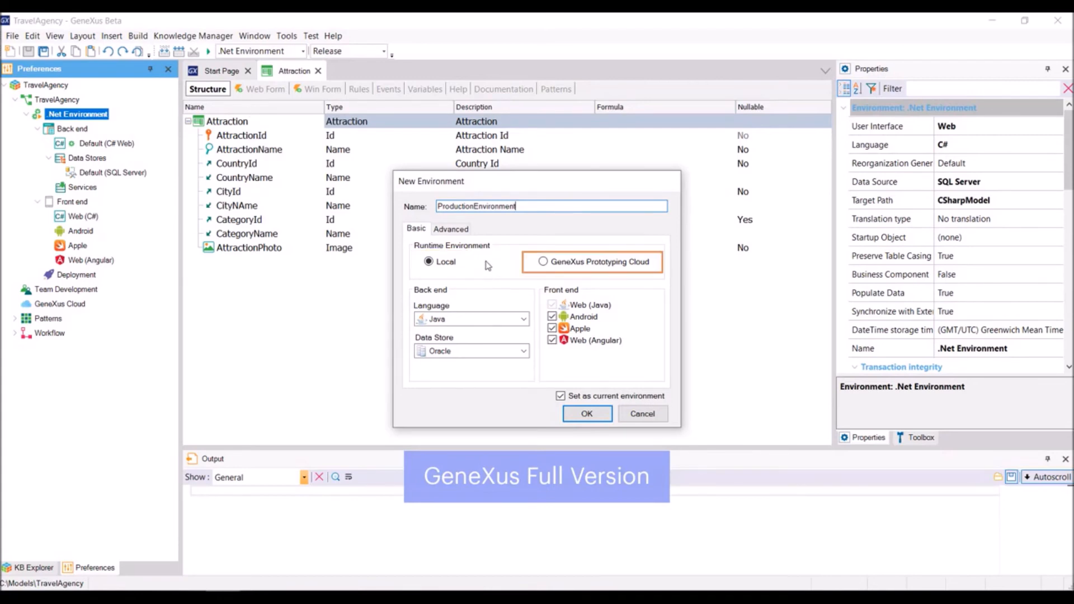
Step: Set the new environment's back end language to C# and its data store to SQL Server
{"action": "left_click", "coordinate": [523, 318]}
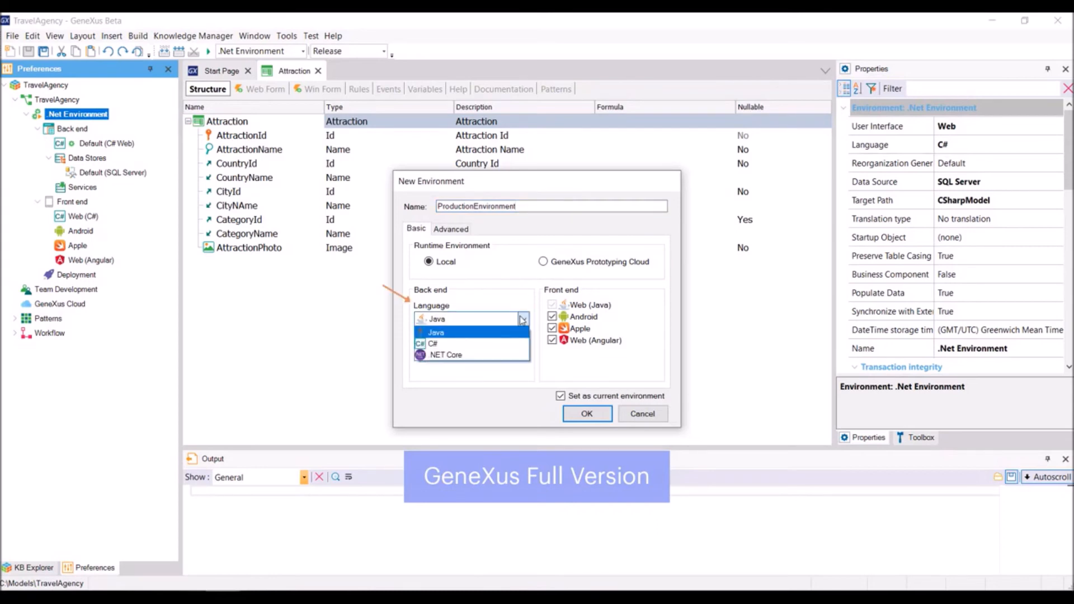
{"action": "left_click", "coordinate": [486, 343]}
{"action": "left_click", "coordinate": [522, 351]}
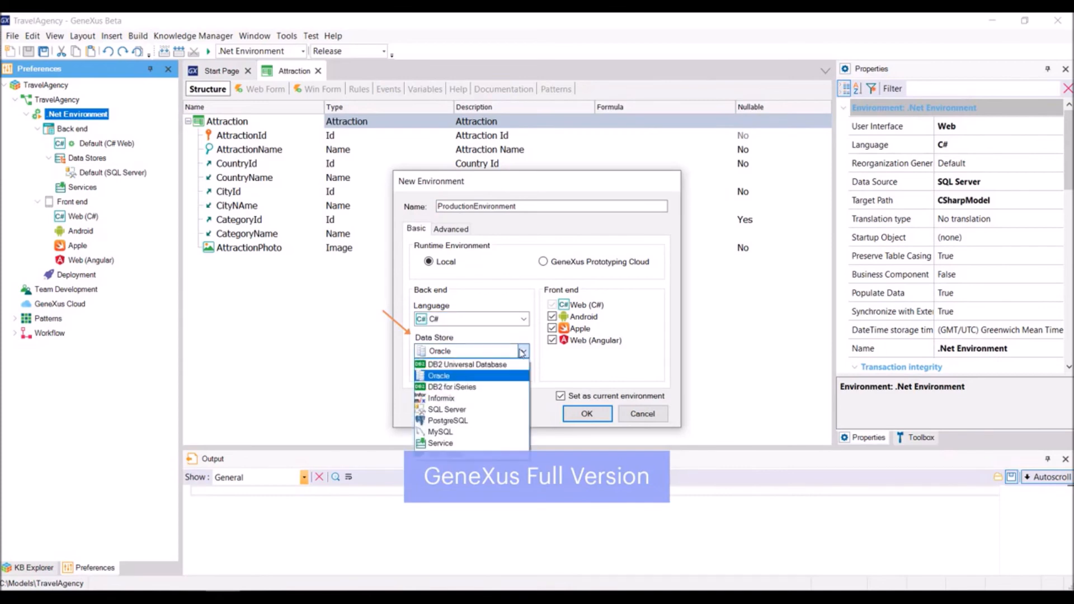
{"action": "left_click", "coordinate": [486, 408]}
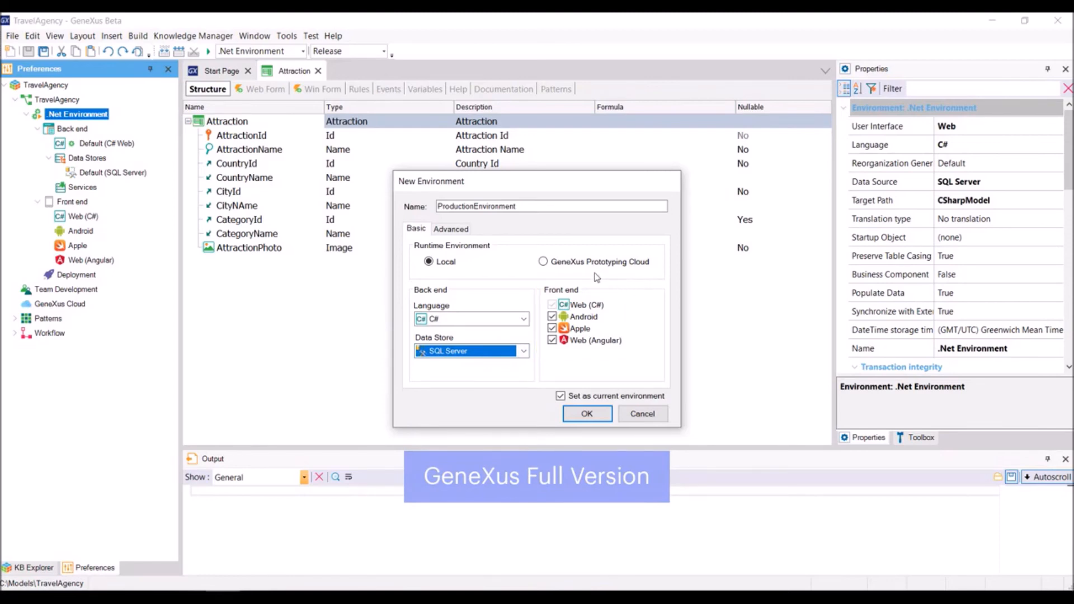
Step: Choose GeneXus Prototyping Cloud as the runtime environment and create the environment
{"action": "left_click", "coordinate": [563, 263]}
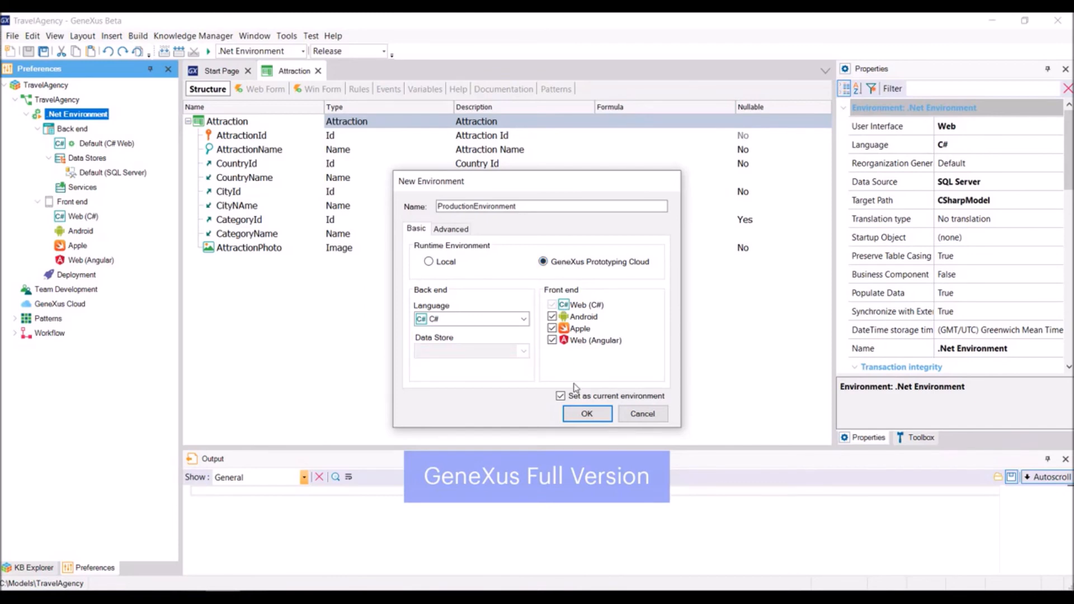
{"action": "left_click", "coordinate": [591, 416]}
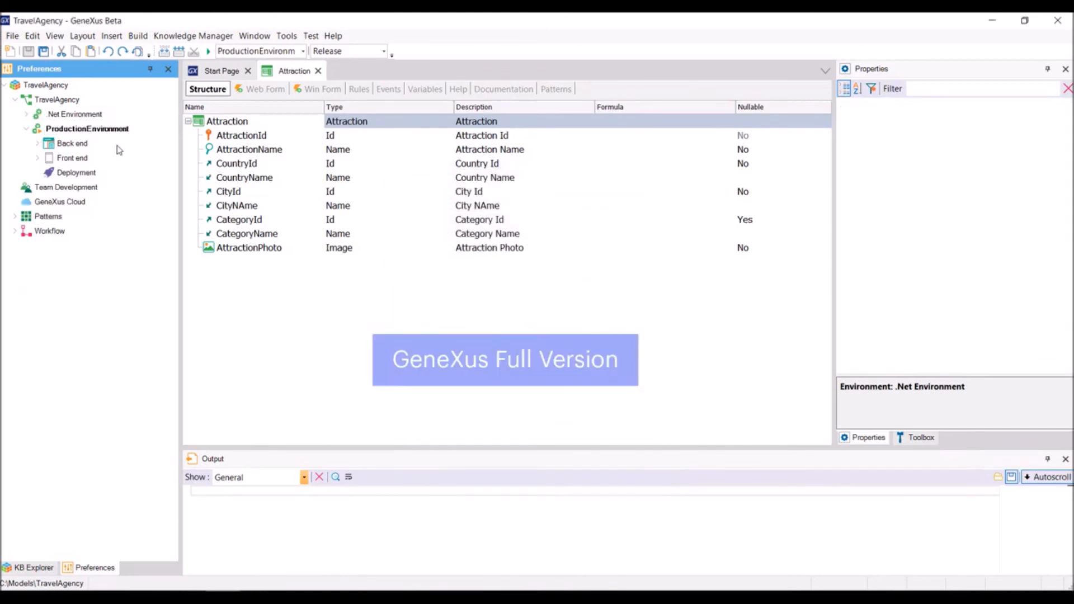
Step: Set the .Net Environment back as the current environment
{"action": "double_click", "coordinate": [89, 116]}
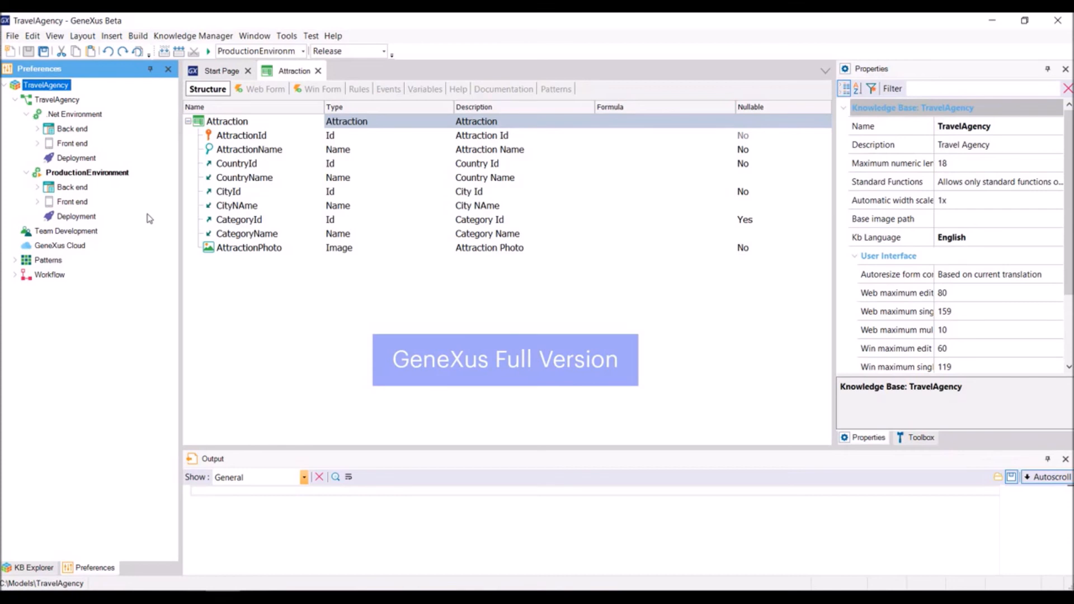
{"action": "left_click", "coordinate": [89, 117]}
{"action": "right_click", "coordinate": [89, 116]}
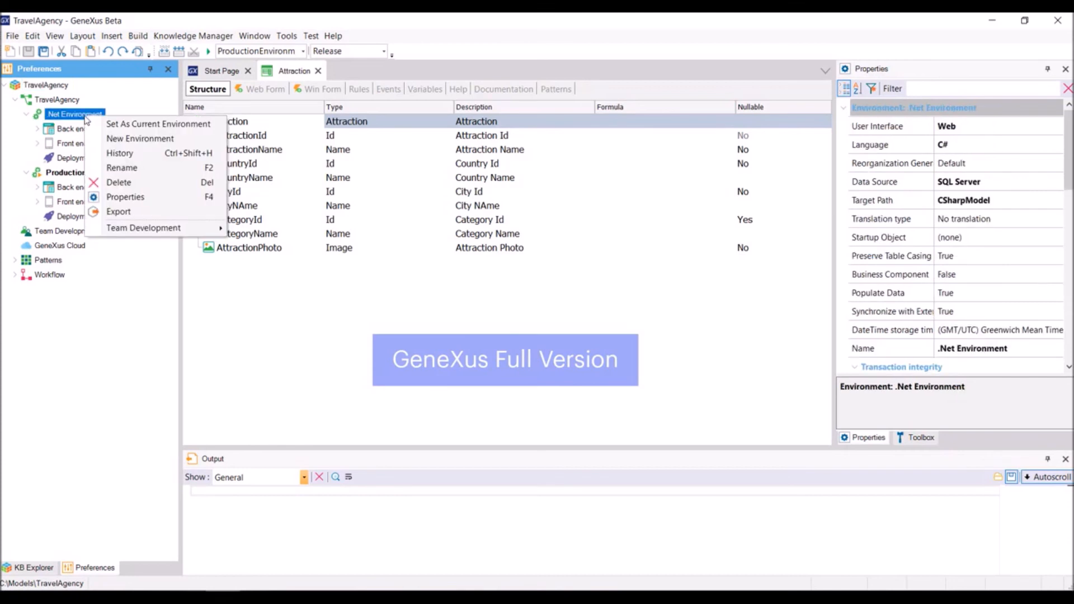
{"action": "left_click", "coordinate": [109, 124]}
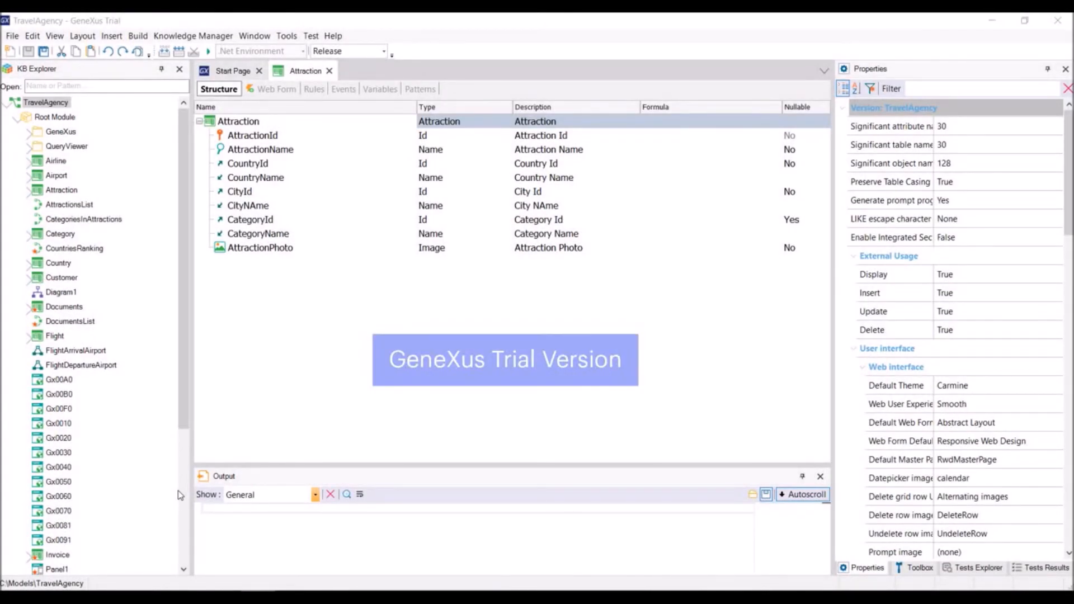
Step: Examine the Environment node's back end and front end in the KB Explorer
{"action": "left_click_drag", "start_coordinate": [185, 412], "coordinate": [212, 573]}
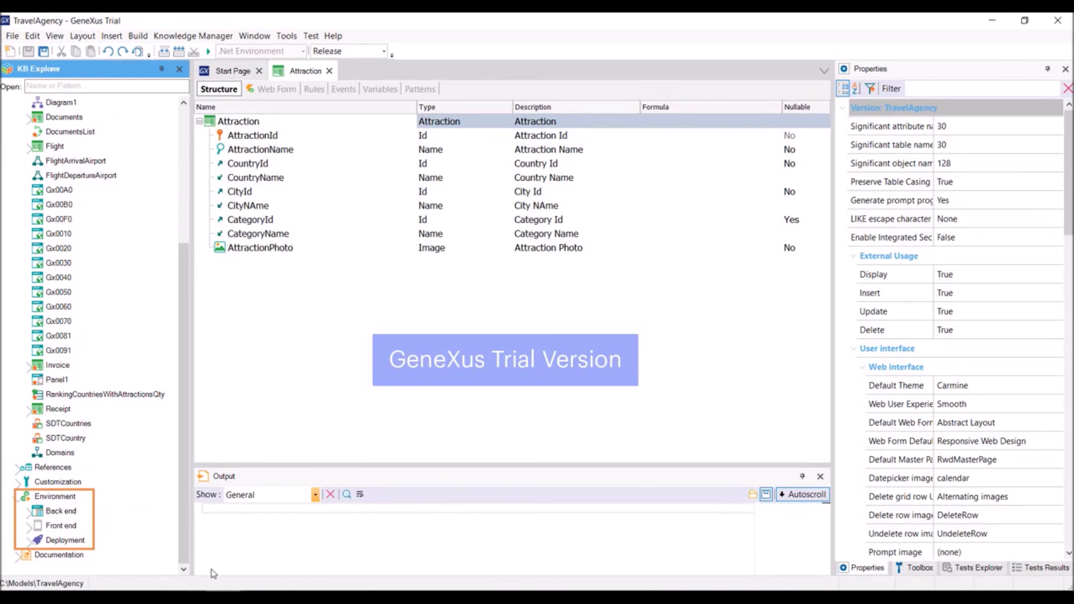
{"action": "double_click", "coordinate": [72, 511]}
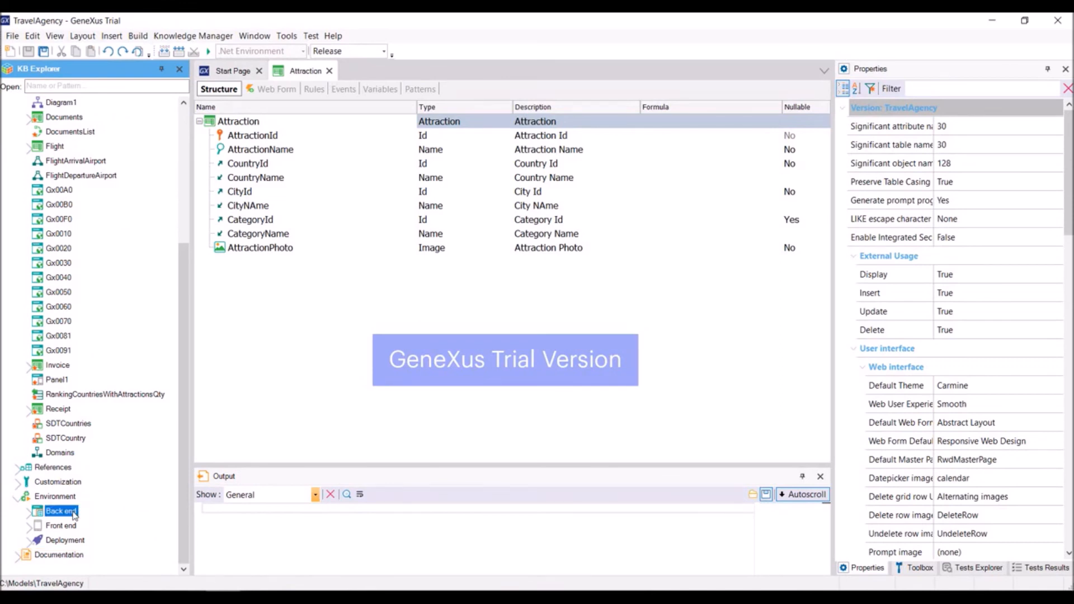
{"action": "scroll", "coordinate": [89, 480], "scroll_direction": "down", "scroll_amount": 1}
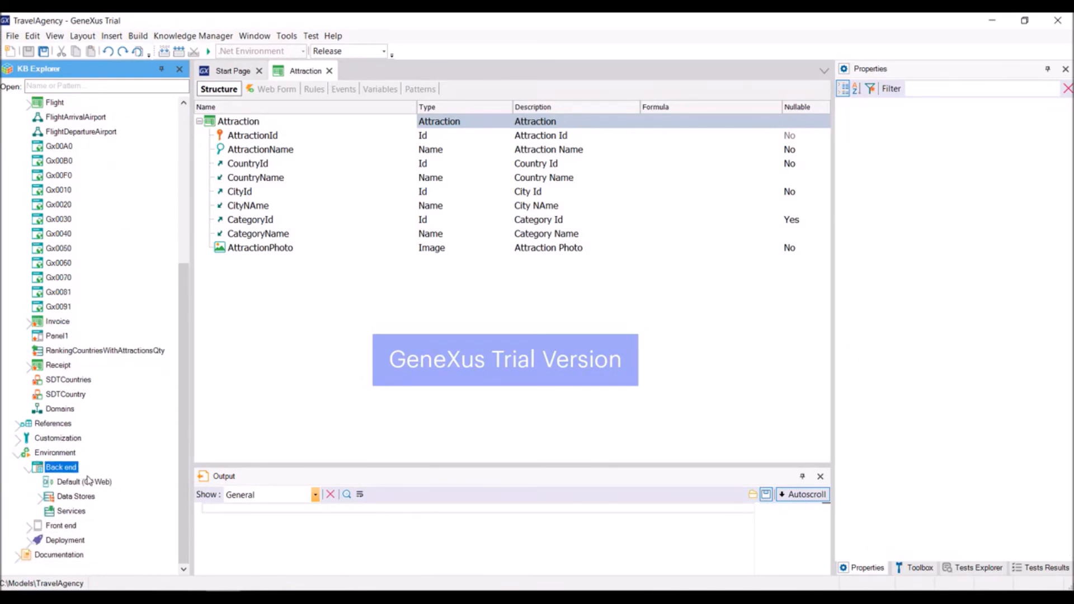
{"action": "left_click", "coordinate": [54, 526]}
{"action": "double_click", "coordinate": [54, 526]}
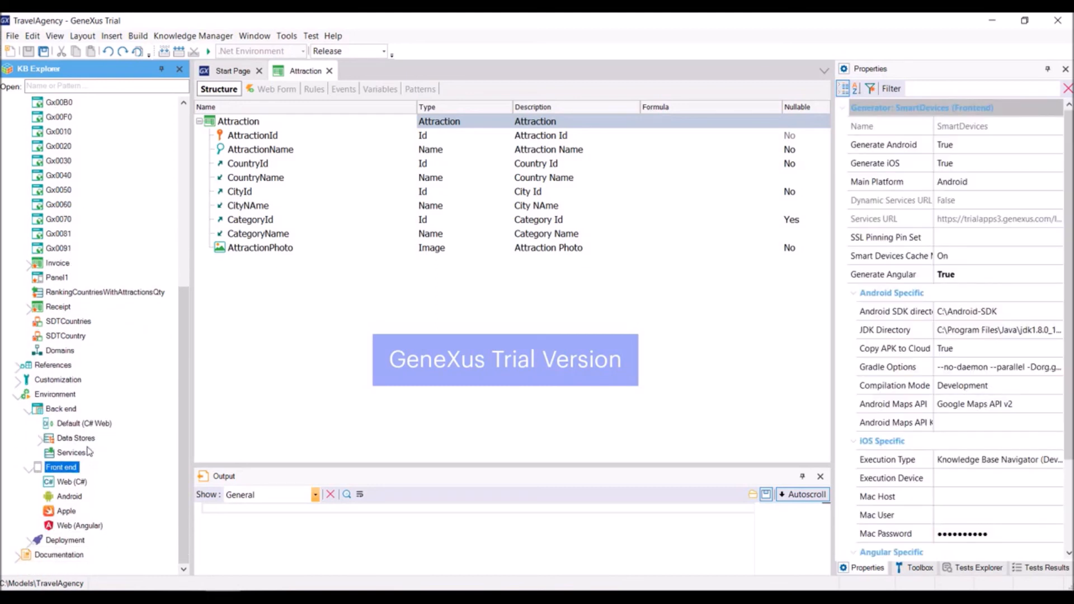
{"action": "left_click", "coordinate": [69, 397]}
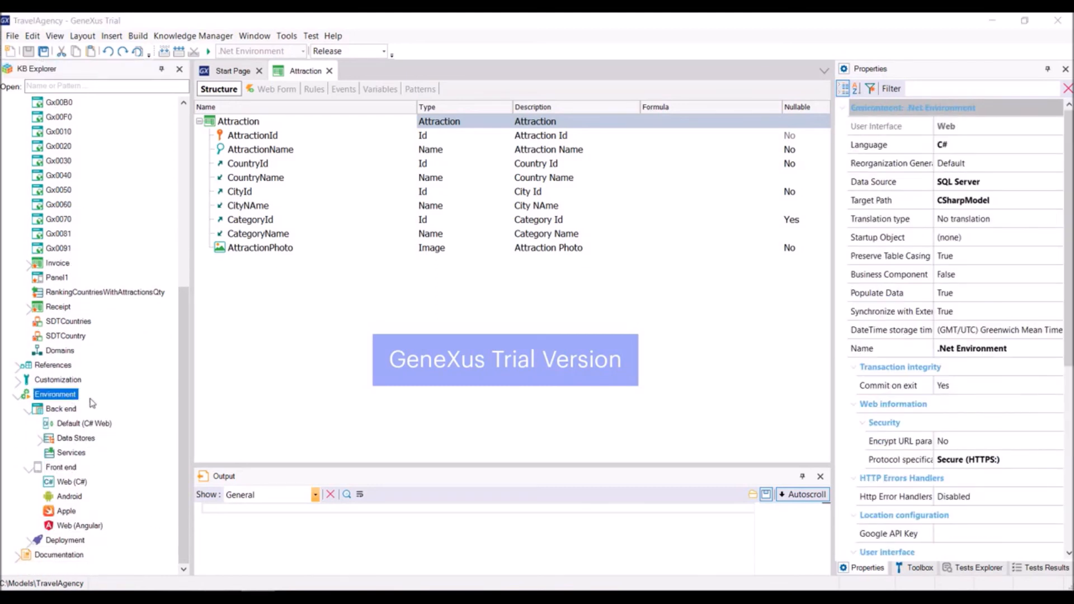
{"action": "right_click", "coordinate": [68, 402]}
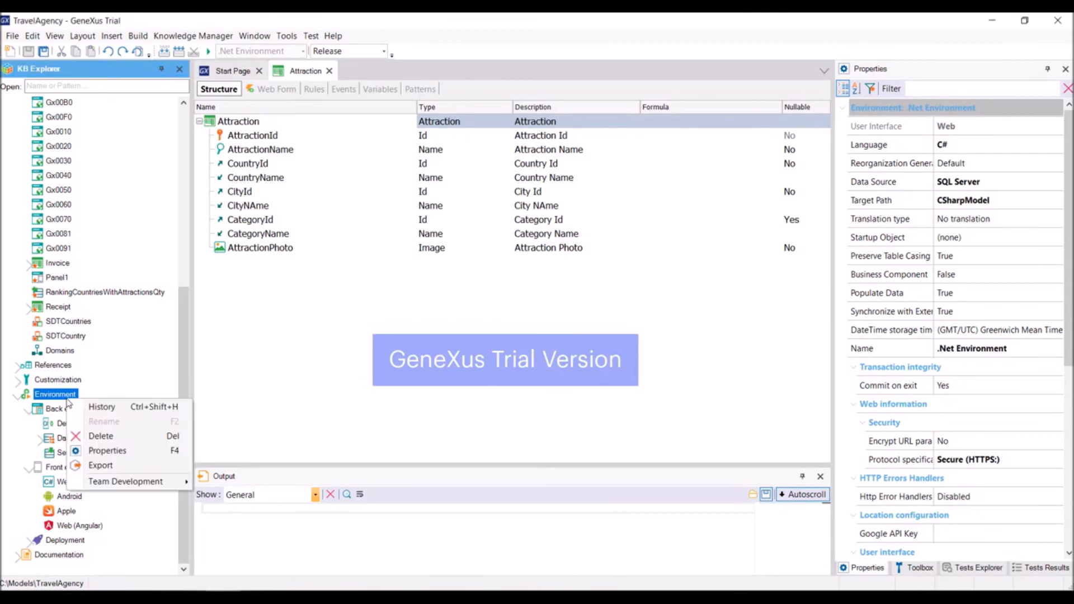